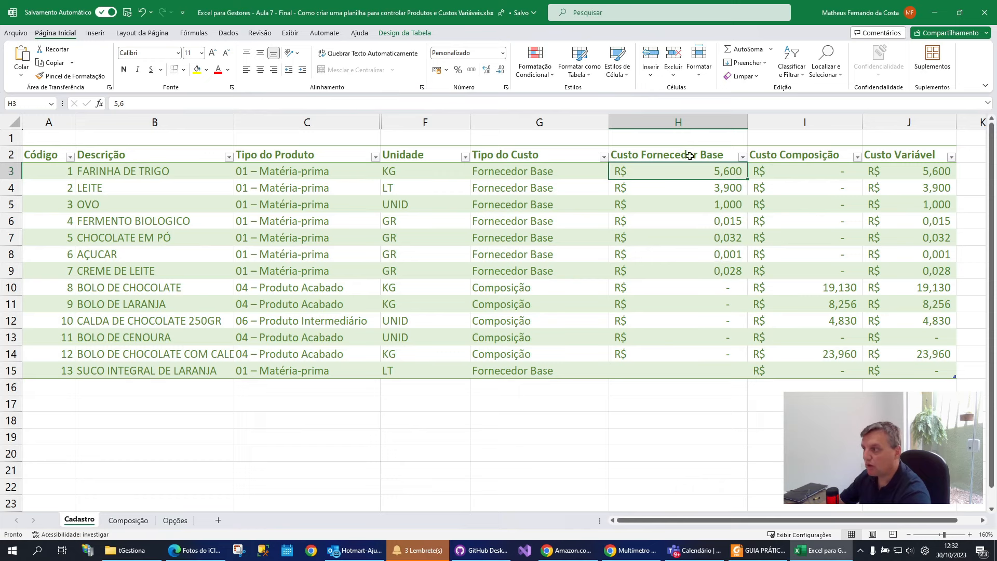
Examine the unit of FARINHA DE TRIGO and the base supplier costs of FARINHA DE TRIGO, LEITE and OVO
click(410, 170)
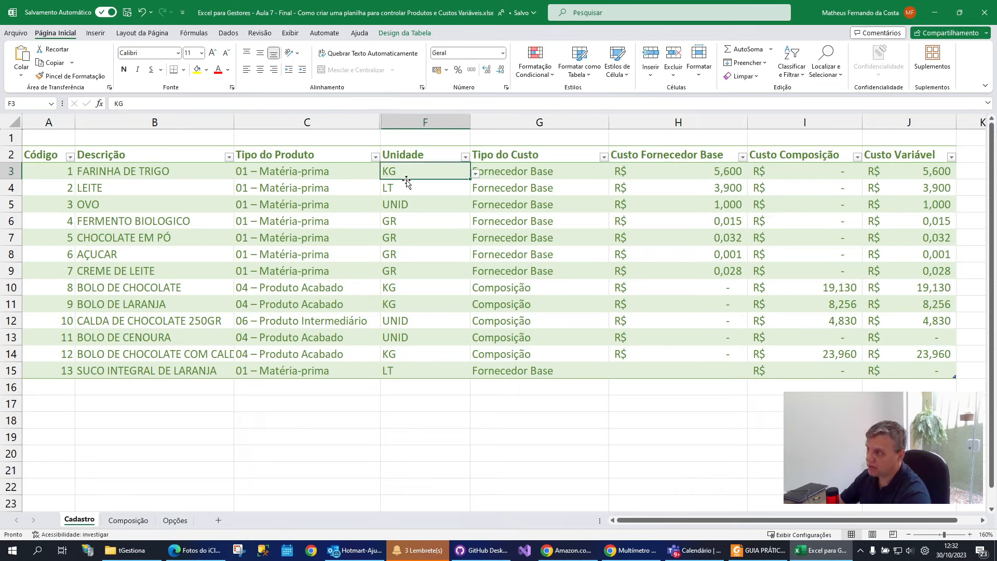
click(732, 176)
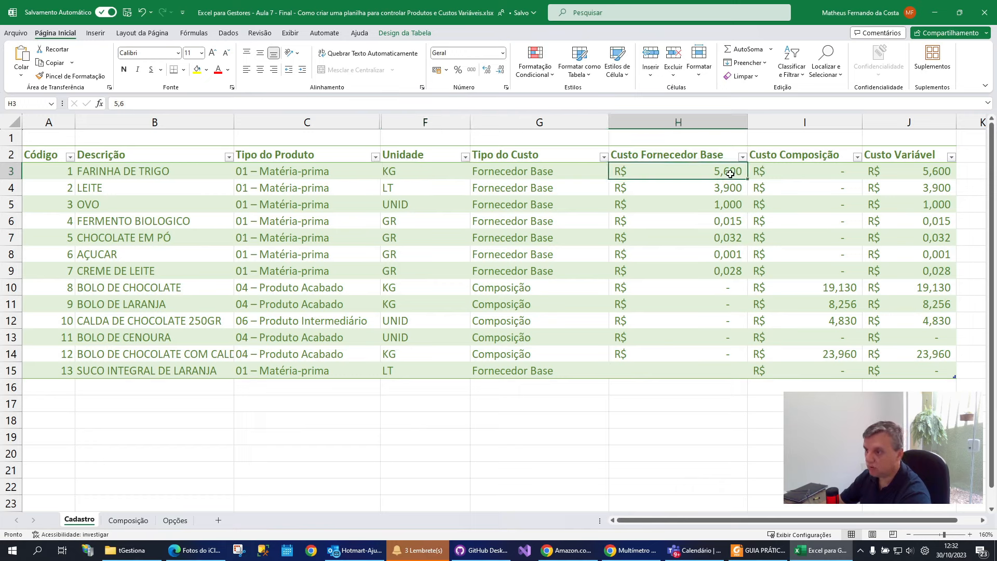
click(711, 191)
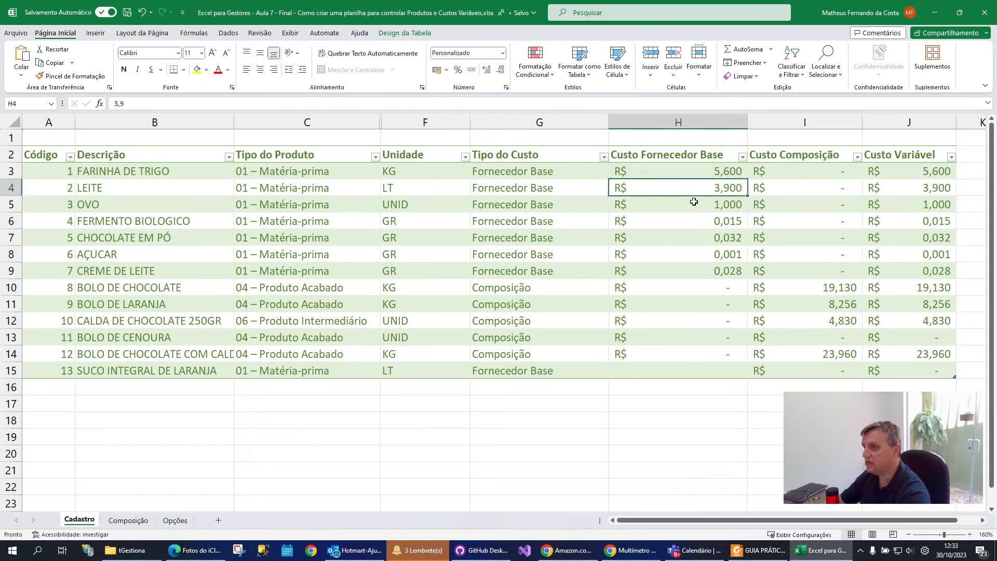
click(712, 207)
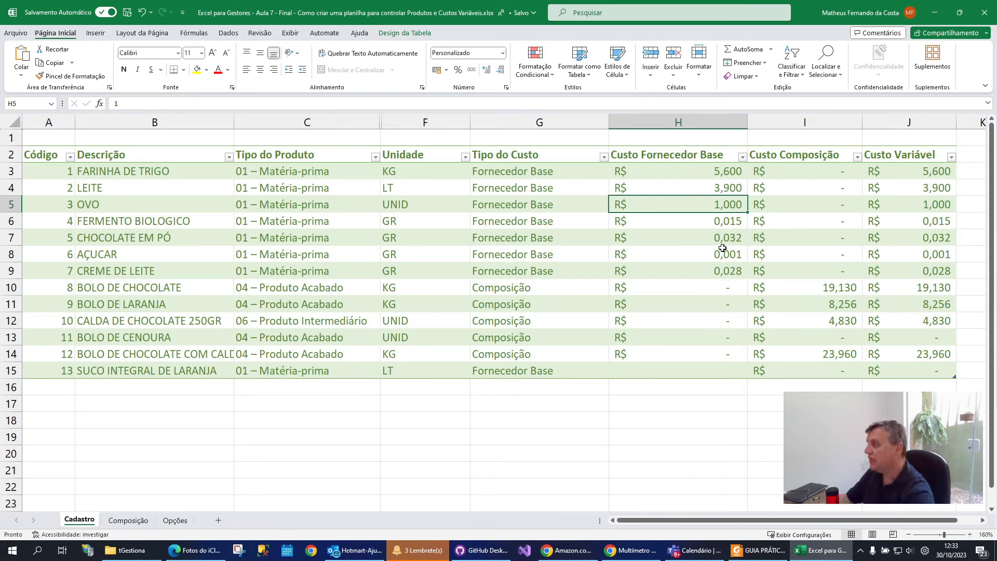
Review the BOLO DE CHOCOLATE row in the product register, including its code, product type and cost type
click(178, 286)
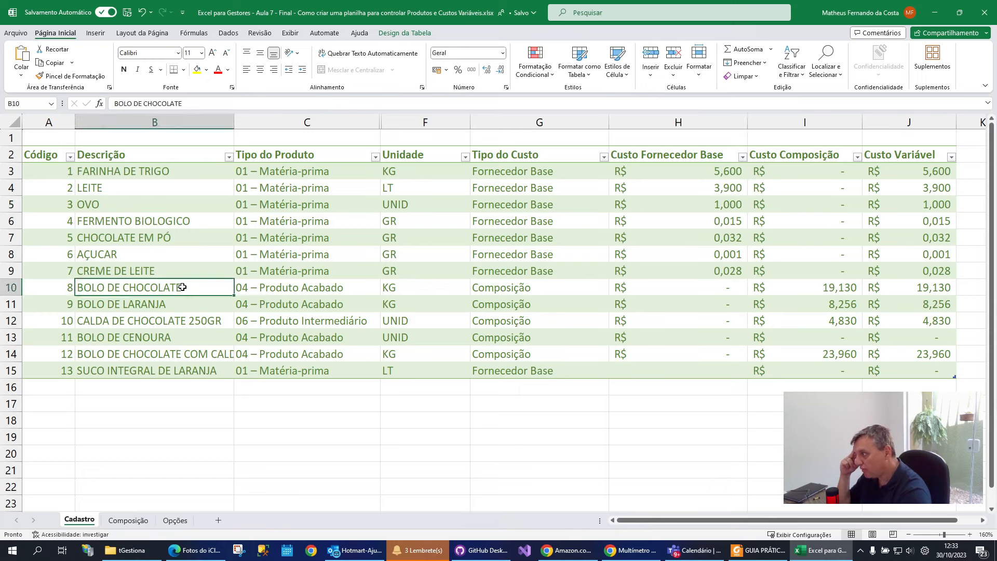
click(13, 289)
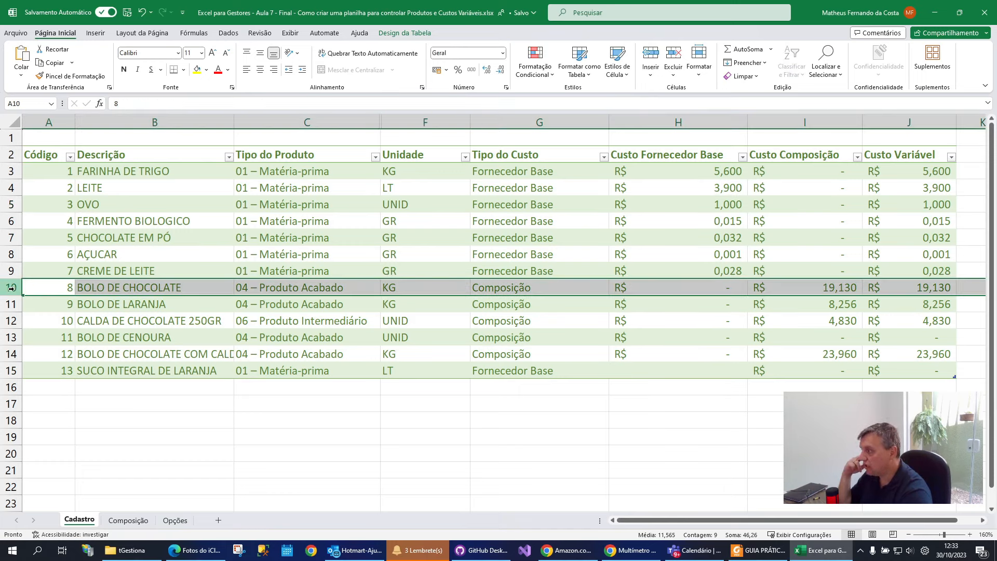
click(278, 287)
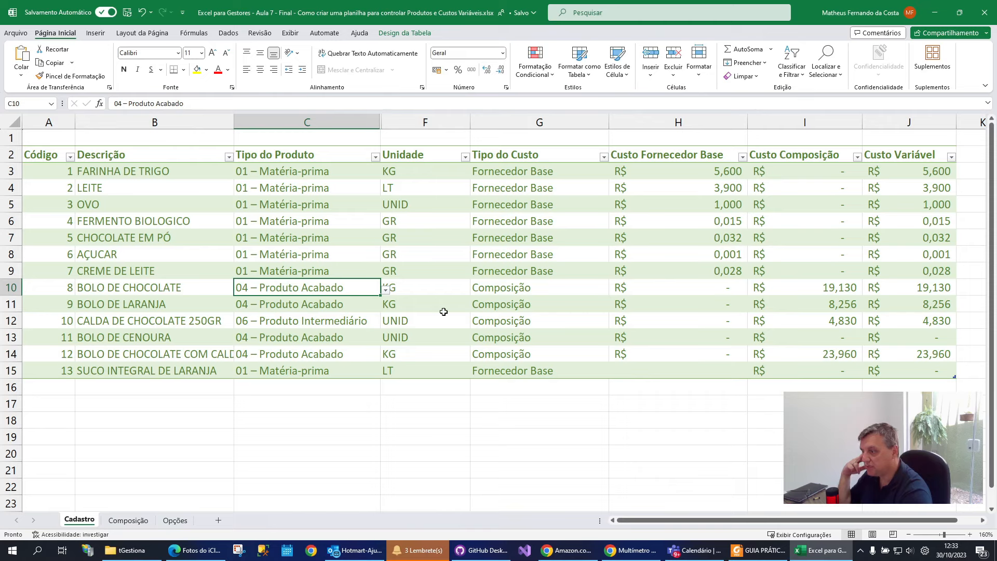
click(522, 294)
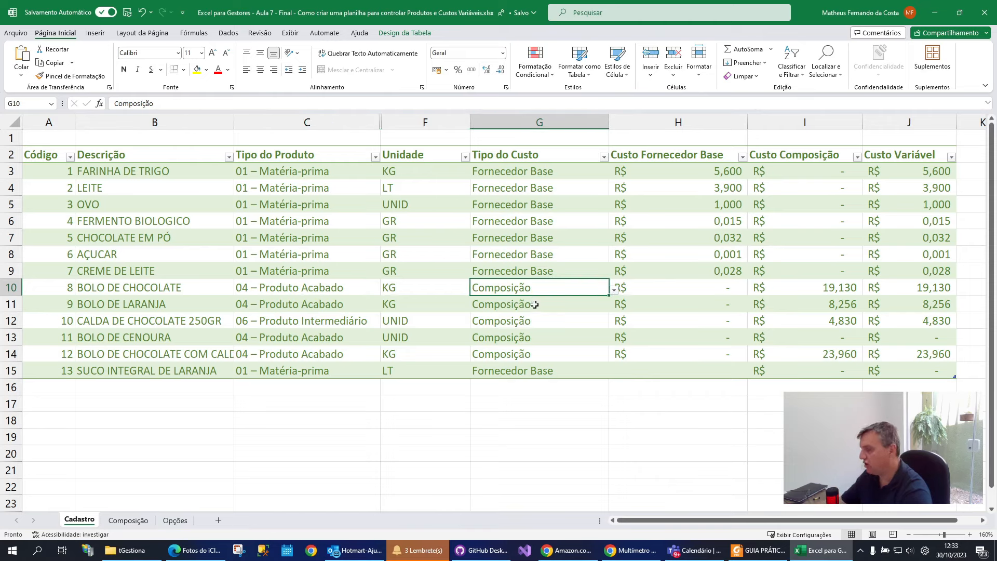
key(ctrl+1)
key(Escape)
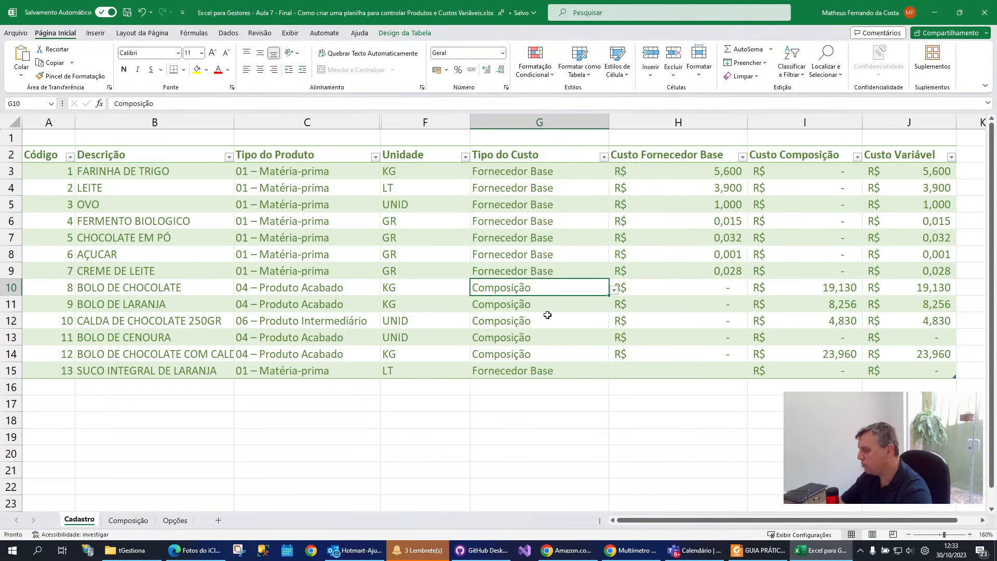
drag(539, 291, 717, 351)
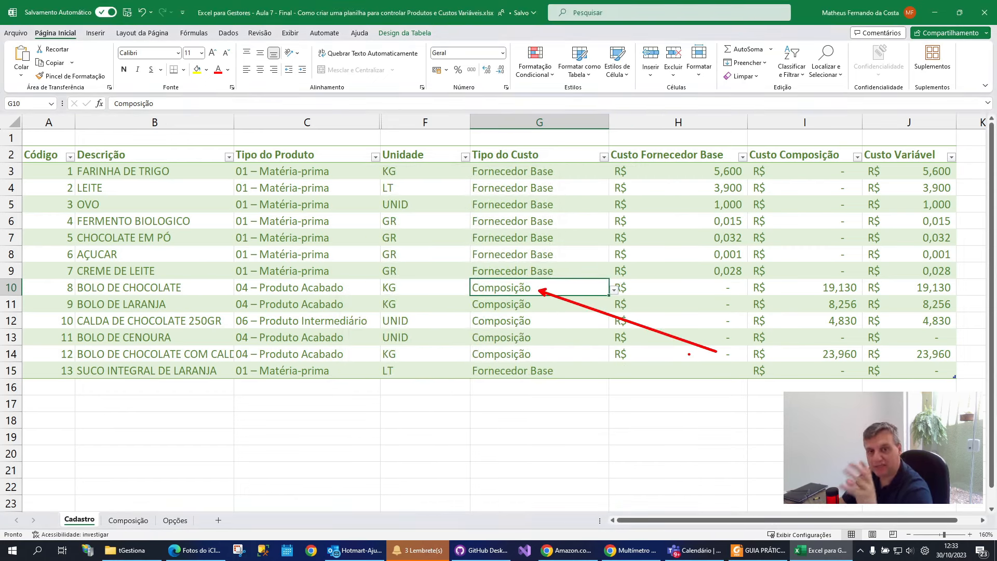
key(Escape)
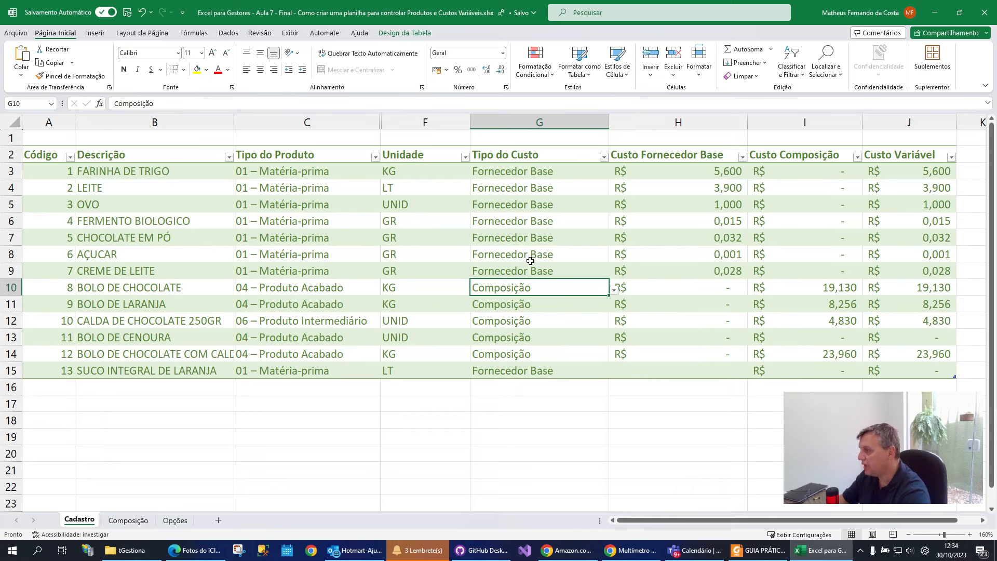
click(149, 291)
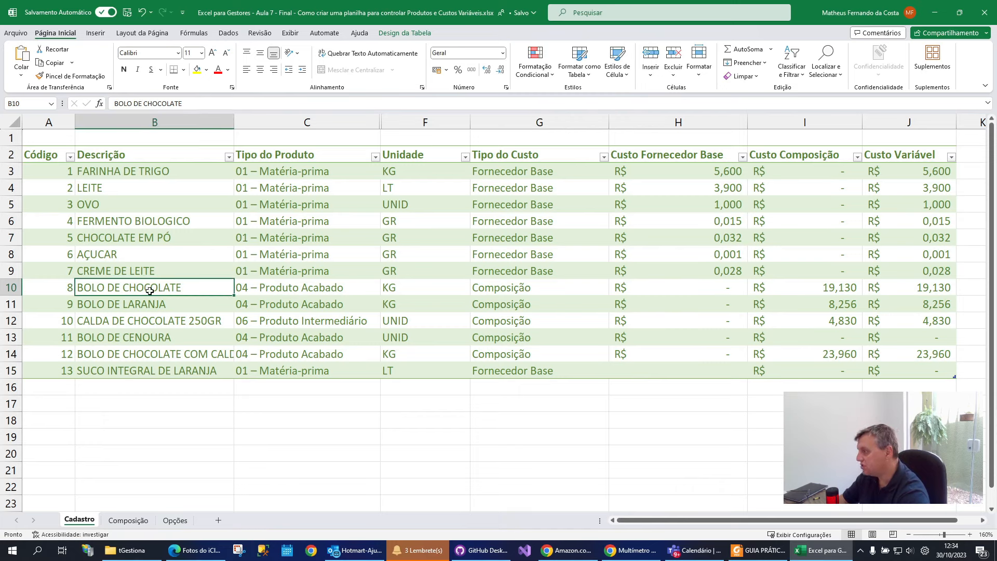
click(62, 290)
drag(62, 290, 129, 287)
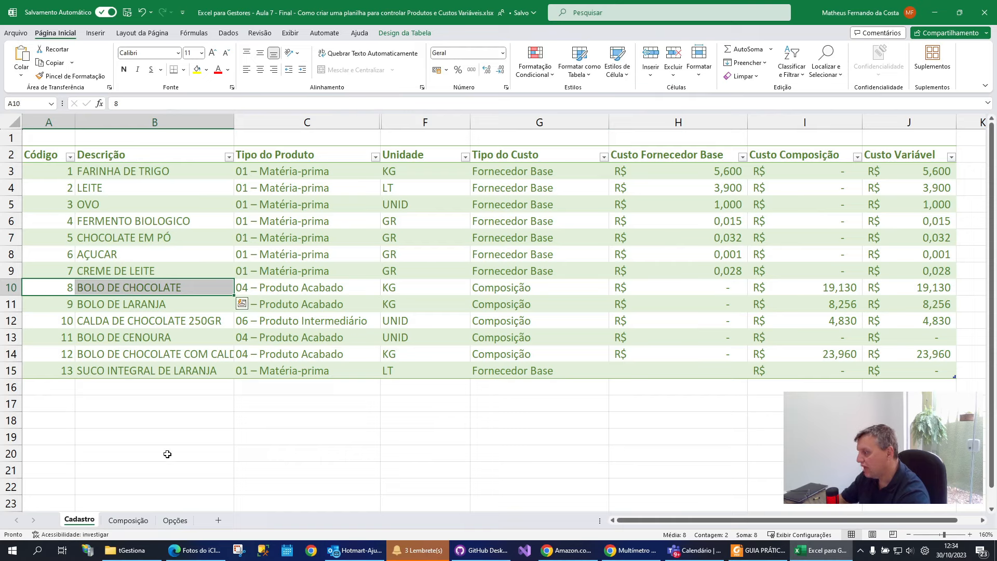
drag(127, 513, 122, 466)
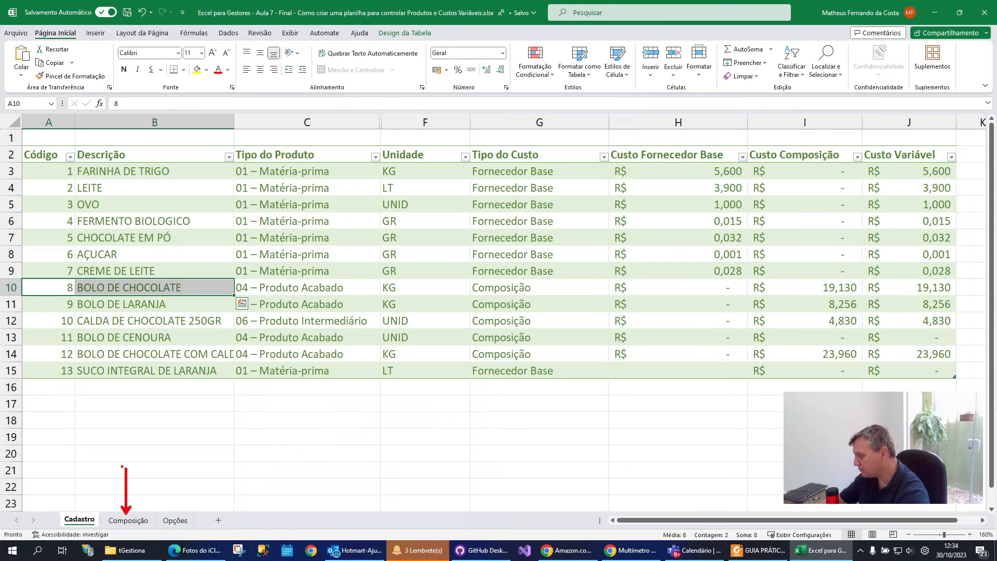
Filter the Descrição column of the Composição sheet to only BOLO DE CHOCOLATE
click(128, 520)
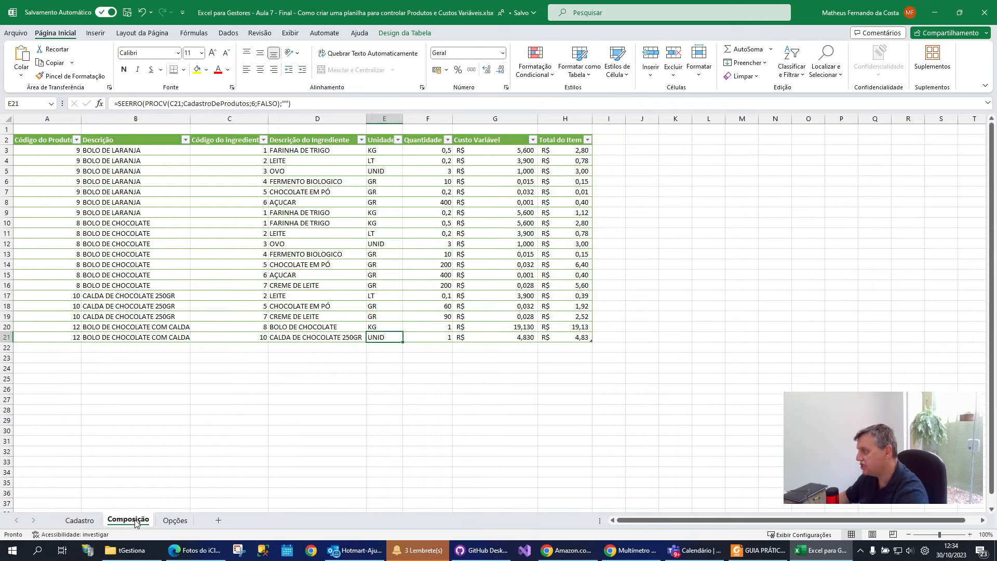
scroll(141, 192, up, 2)
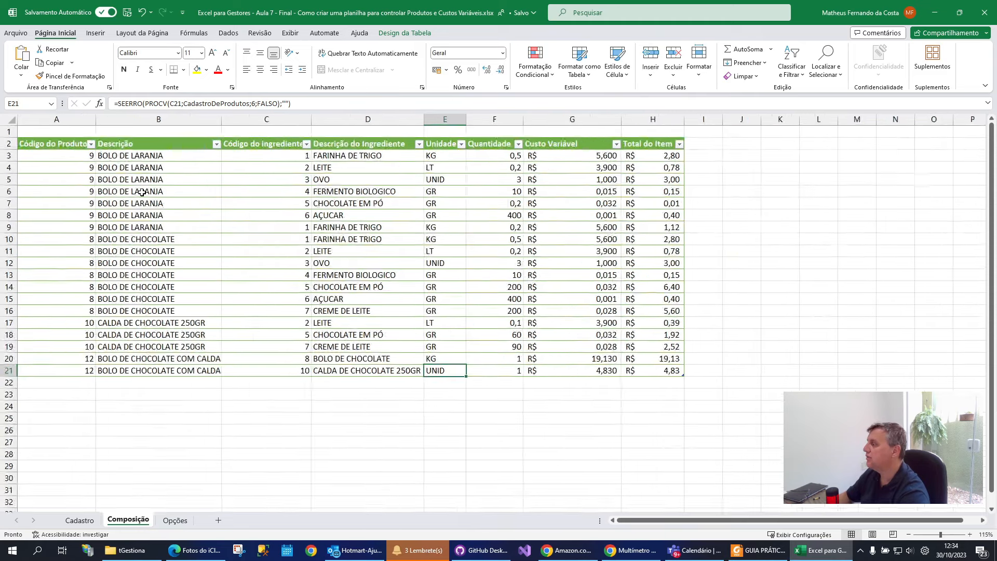
click(243, 148)
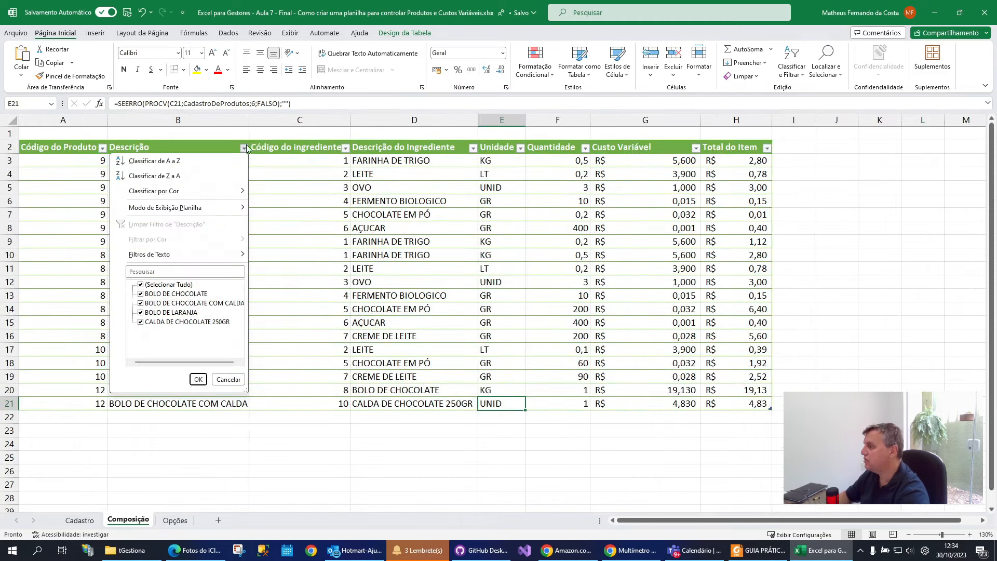
click(140, 284)
click(142, 294)
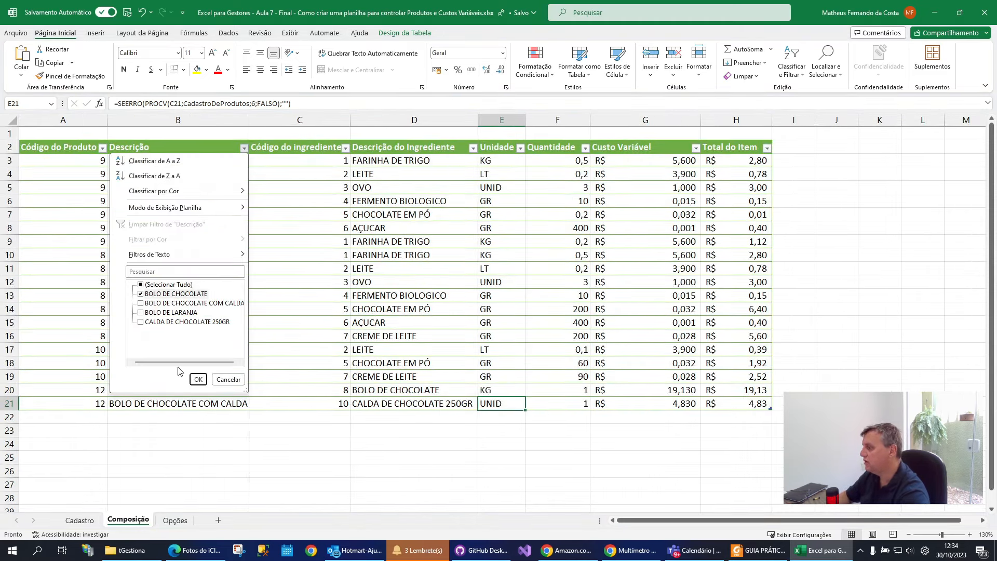
click(198, 380)
Examine the quantities, units and variable costs of the BOLO DE CHOCOLATE ingredients, including the cost lookup formulas for flour and milk
click(193, 178)
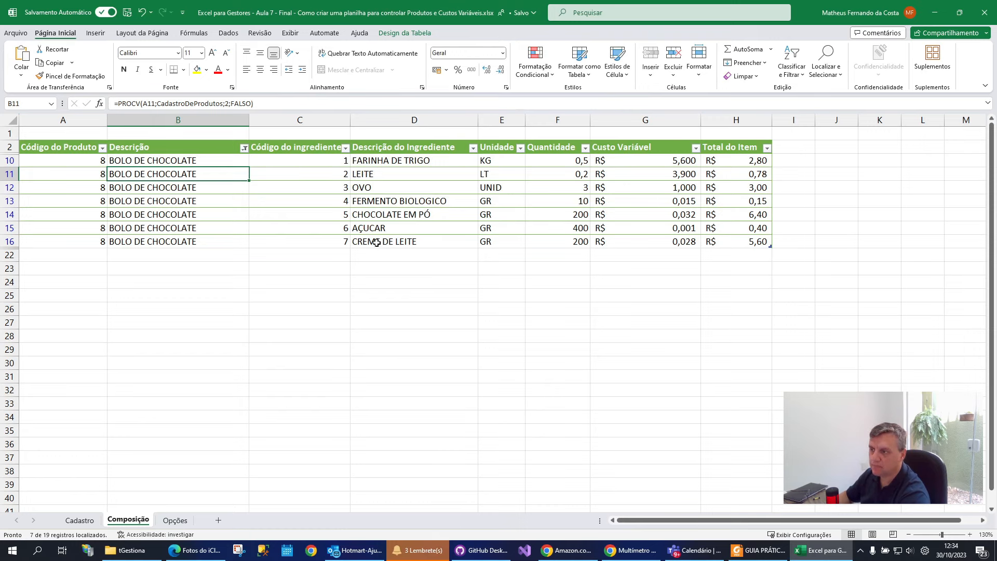
drag(541, 166, 556, 229)
drag(492, 160, 501, 242)
click(650, 160)
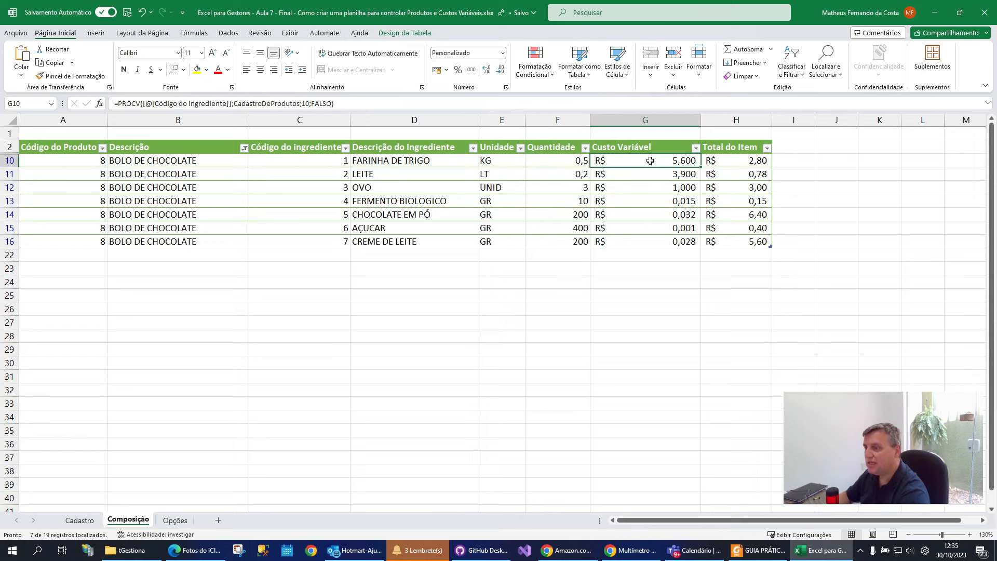
click(654, 175)
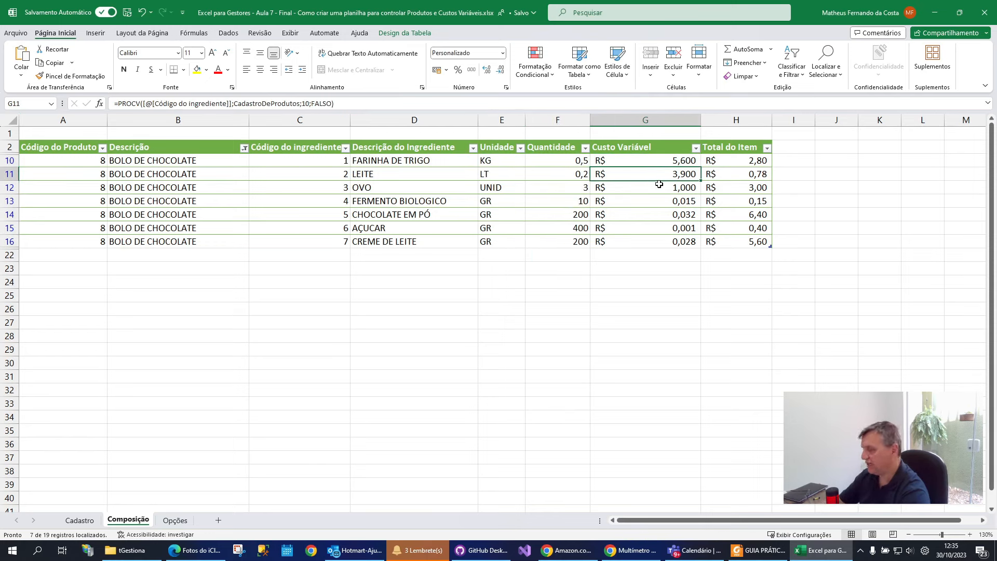
mouse_move(672, 164)
mouse_down()
mouse_move(657, 179)
mouse_move(715, 202)
mouse_up()
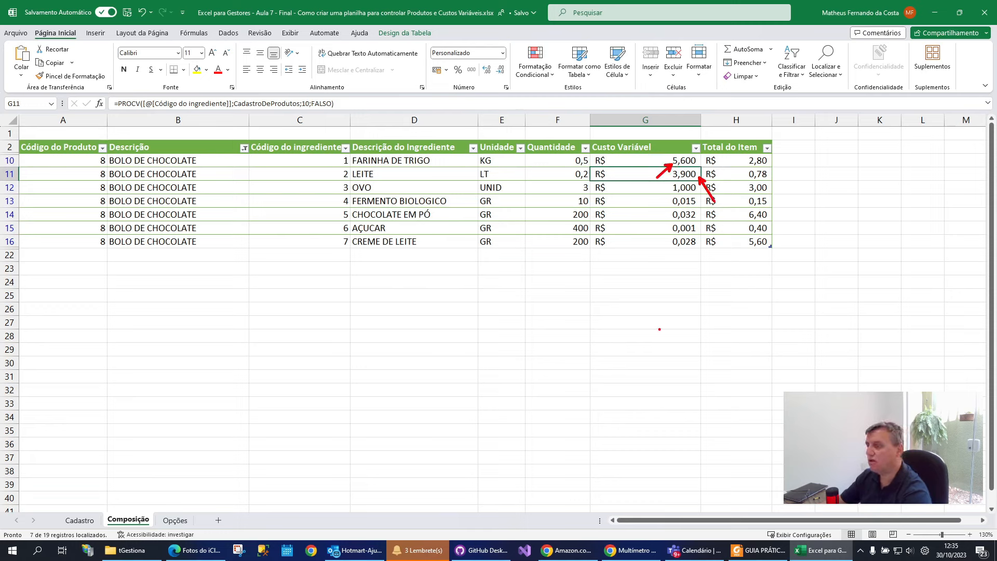
key(Escape)
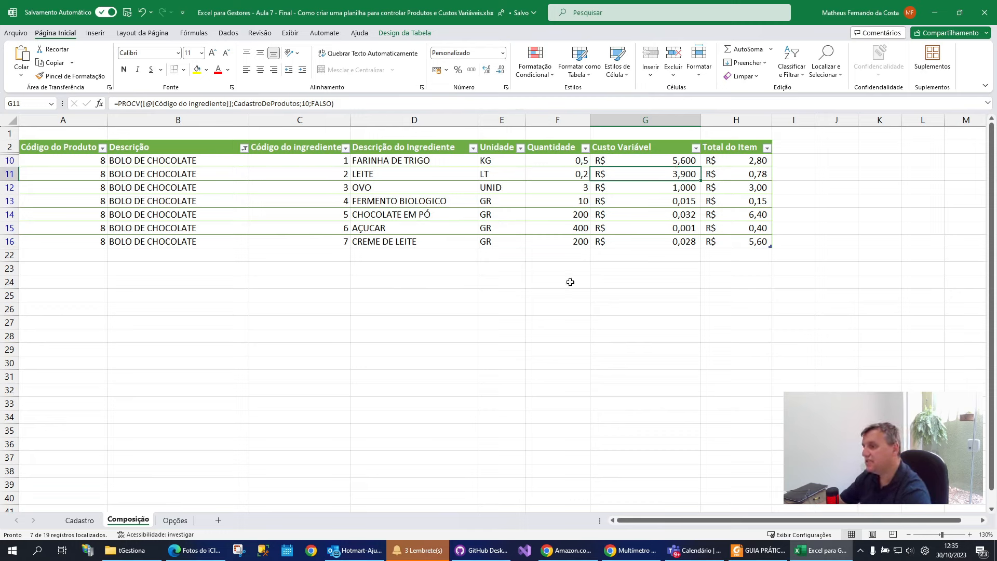
Set the base supplier cost of FARINHA DE TRIGO to 5,61 in the Cadastro sheet
click(79, 520)
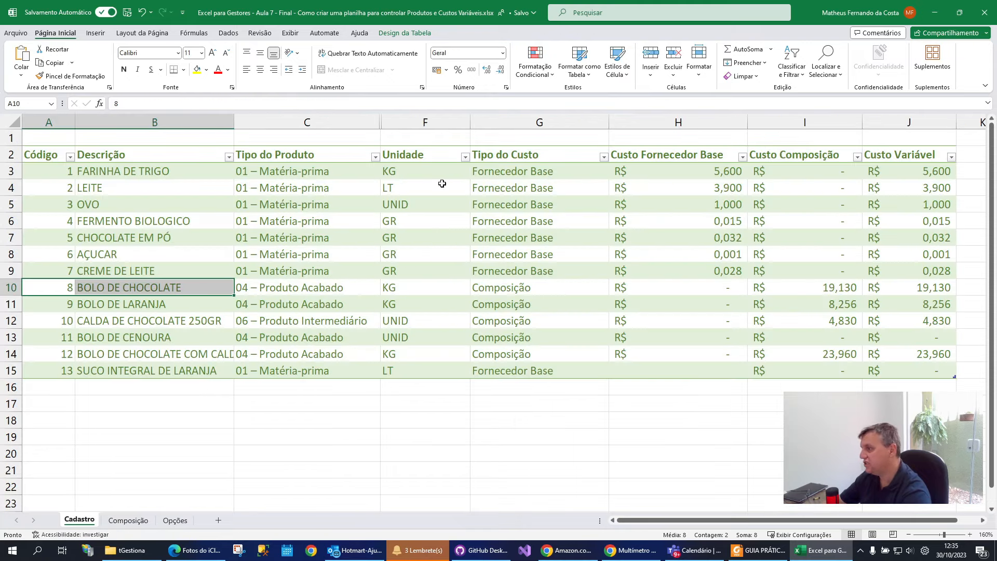
click(705, 170)
scroll(708, 171, up, 2)
text(5)
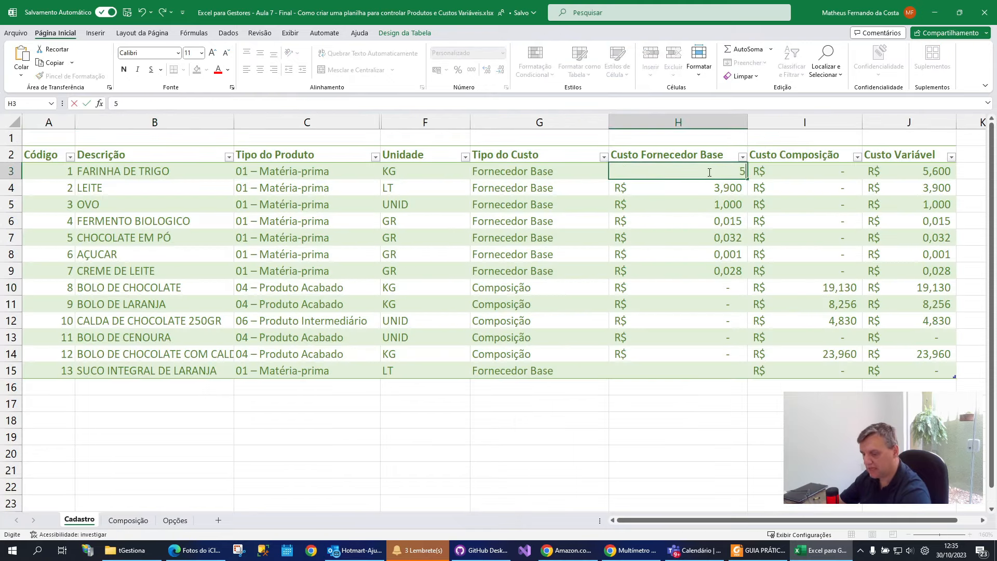
text(,61)
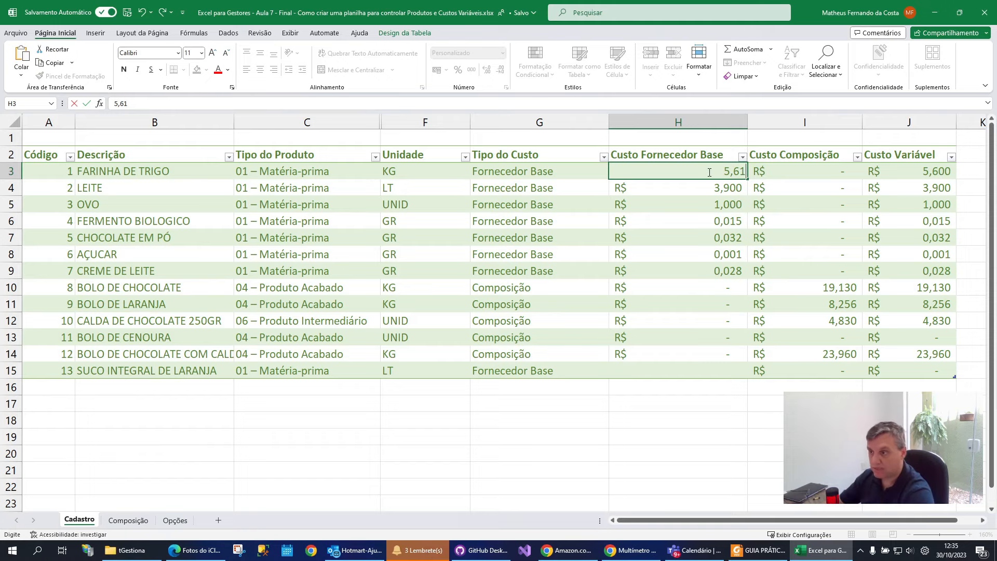
key(Return)
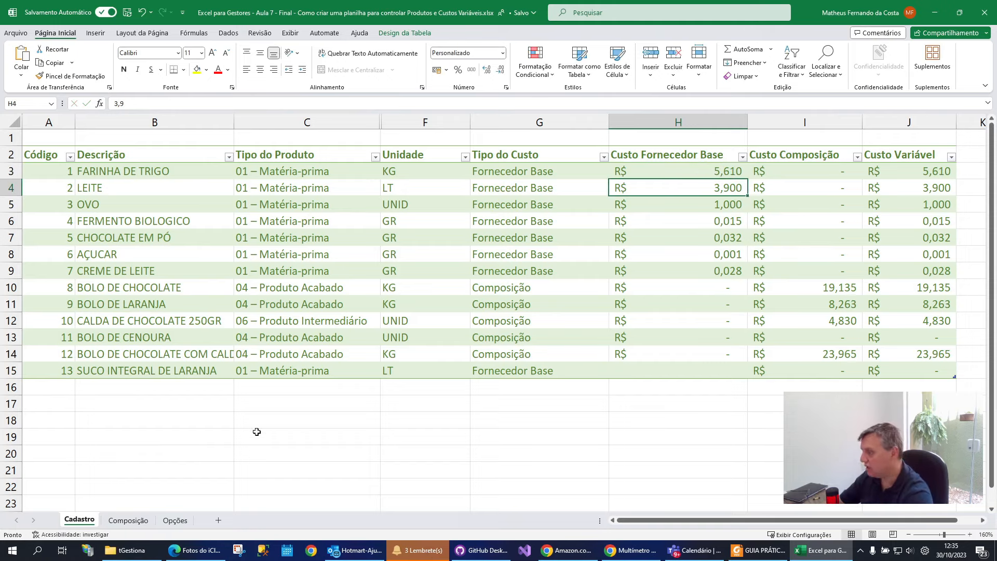
Check the variable cost of FARINHA DE TRIGO in the Composição sheet and undo its supplier cost change in Cadastro
click(128, 520)
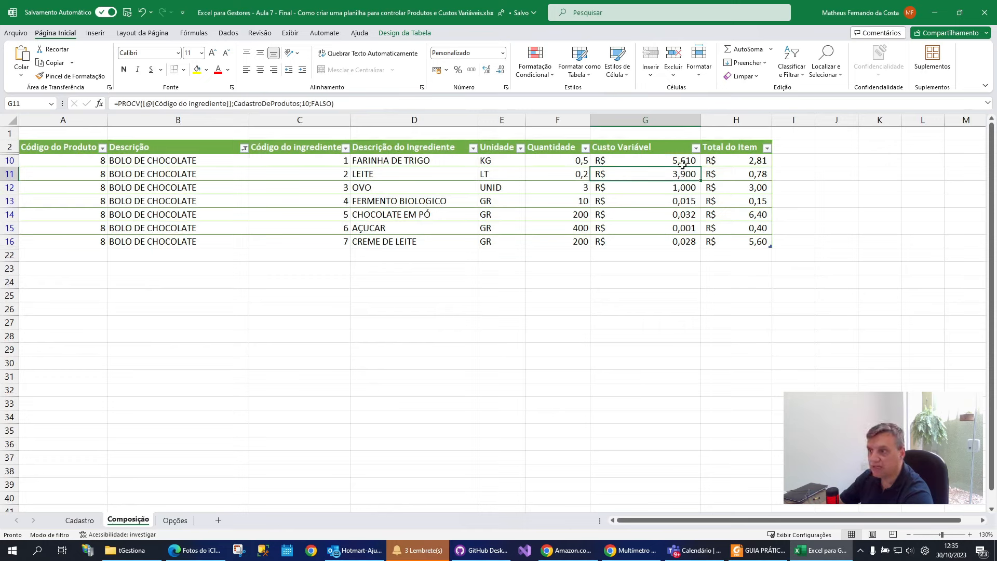
click(682, 163)
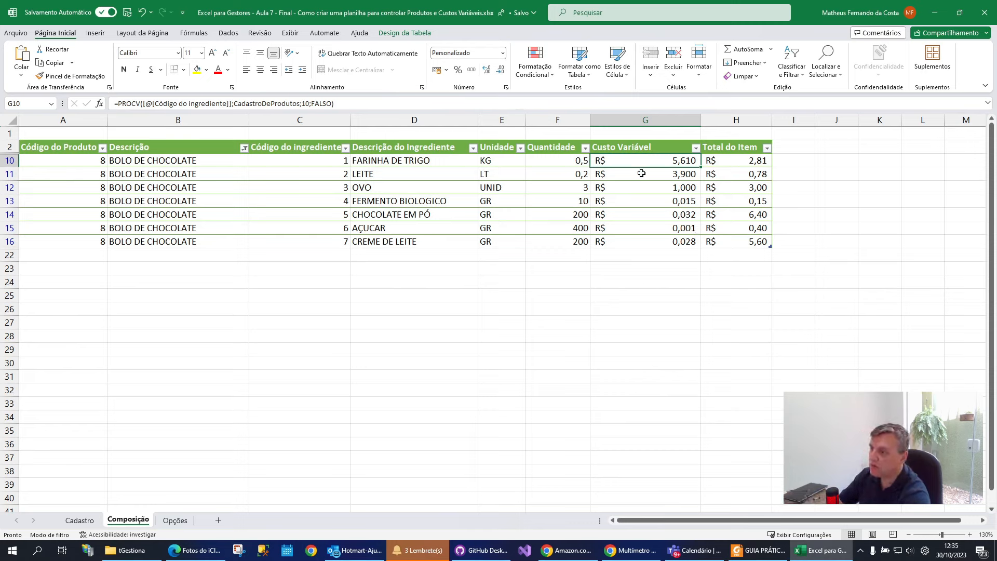
click(80, 520)
click(541, 415)
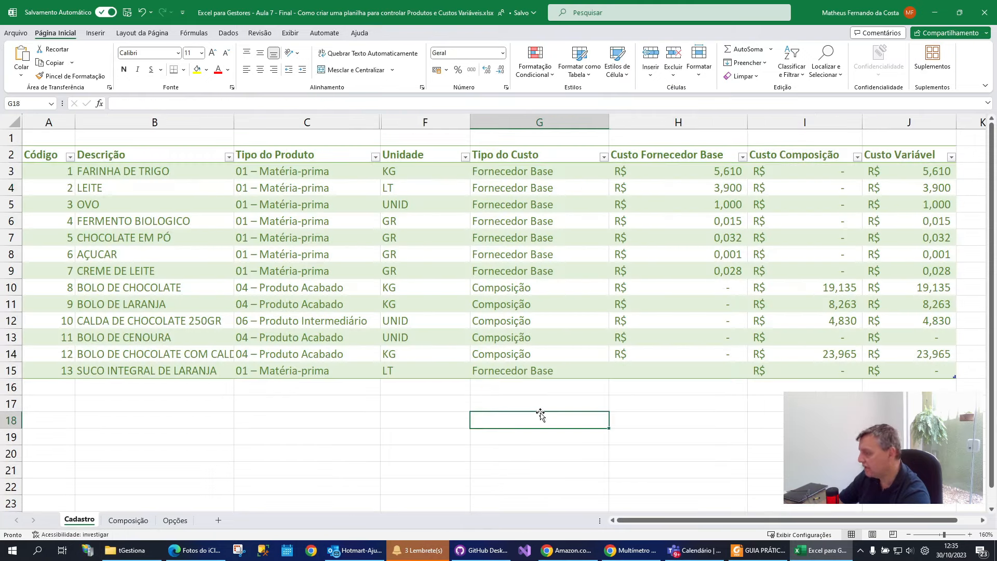
key(ctrl+z)
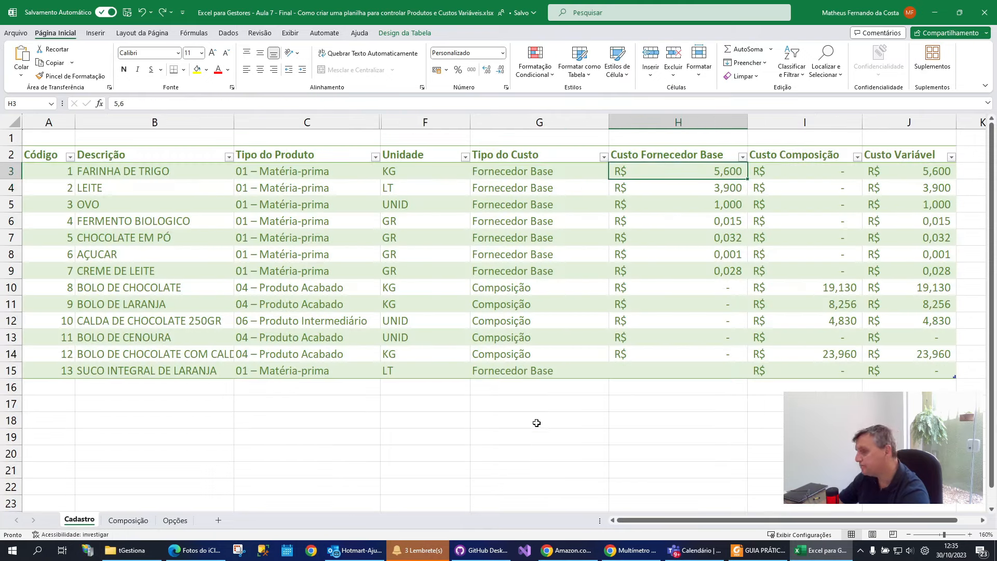
Inspect the quantity and item total of FARINHA DE TRIGO and LEITE in the Composição sheet, including the total formula
click(125, 527)
click(575, 163)
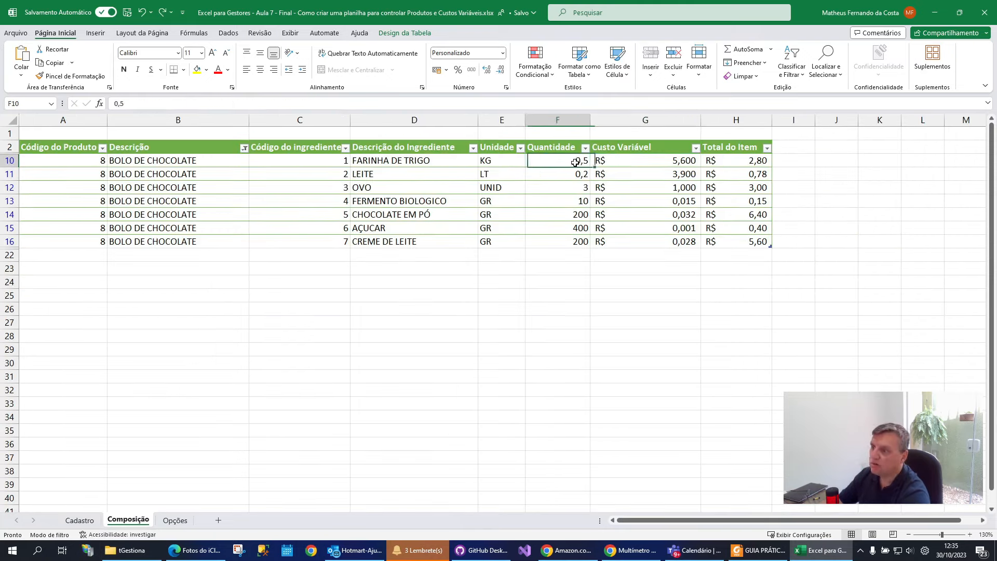
click(680, 162)
click(736, 165)
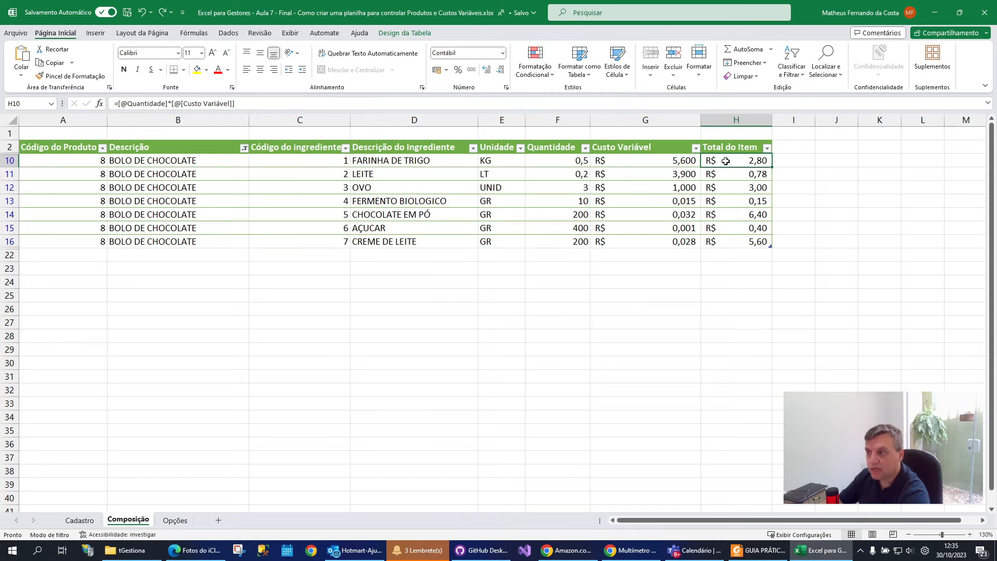
click(753, 173)
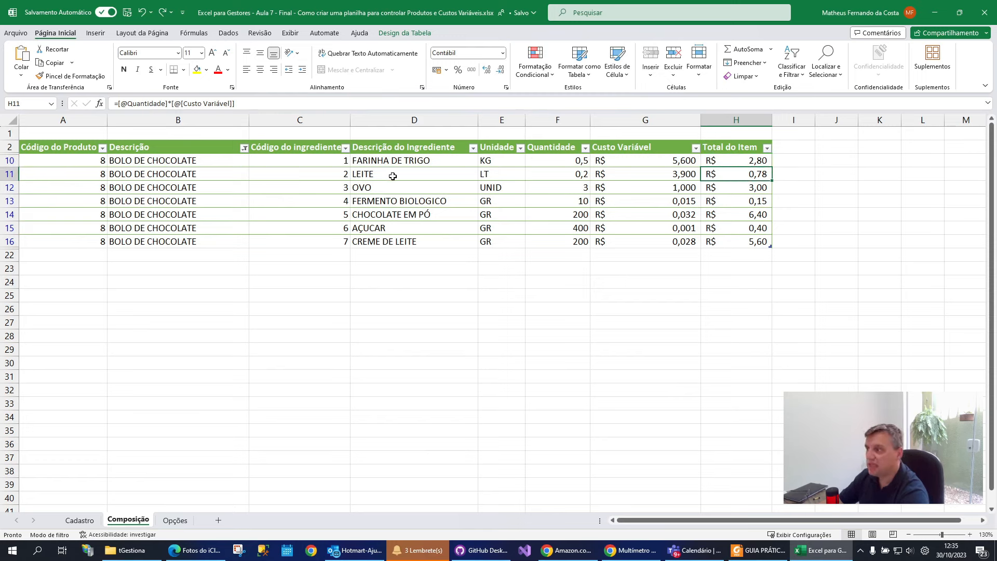
click(580, 176)
click(756, 176)
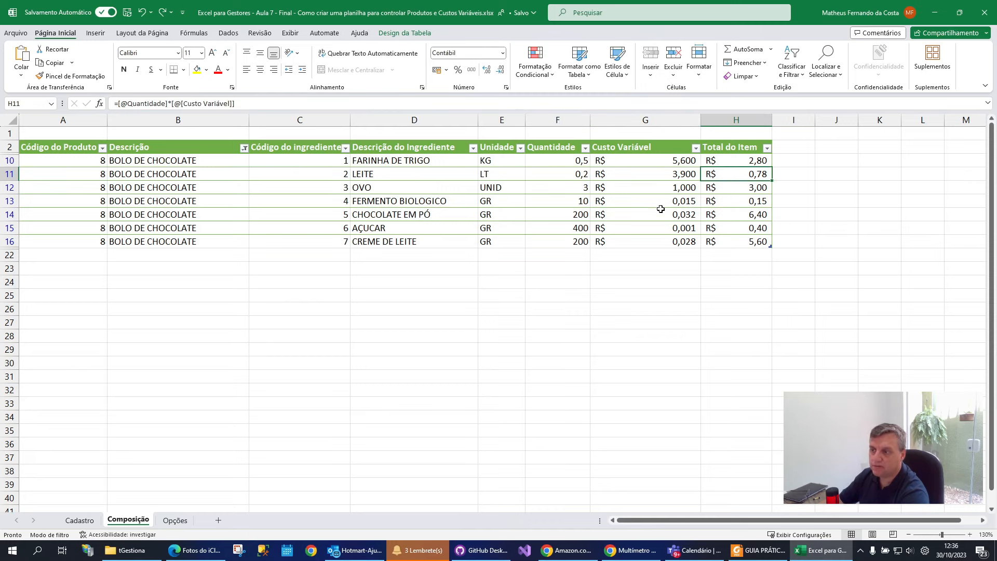
Examine the item totals of the remaining BOLO DE CHOCOLATE ingredients in the Composição sheet, from OVO through CREME DE LEITE
click(409, 190)
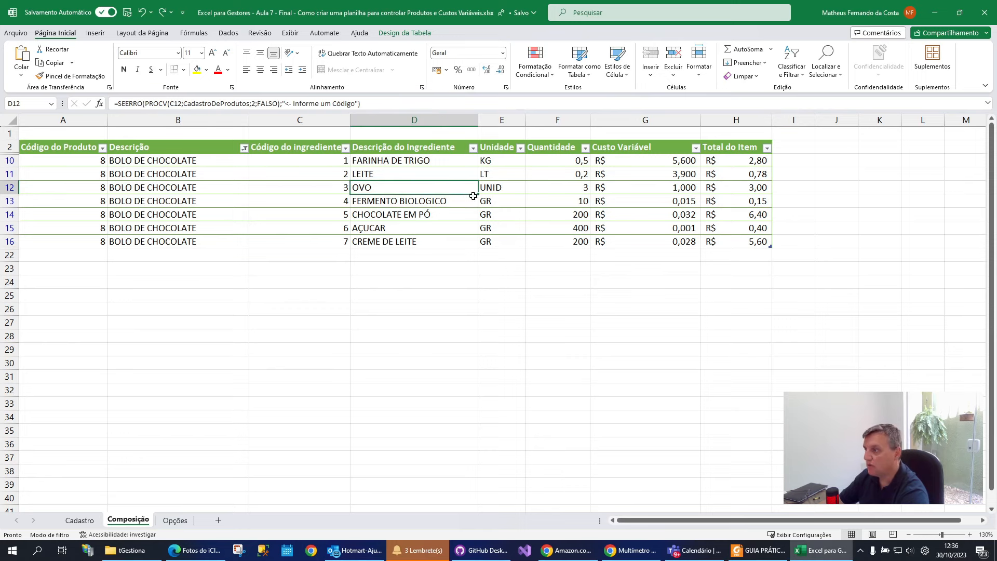
click(752, 190)
click(402, 203)
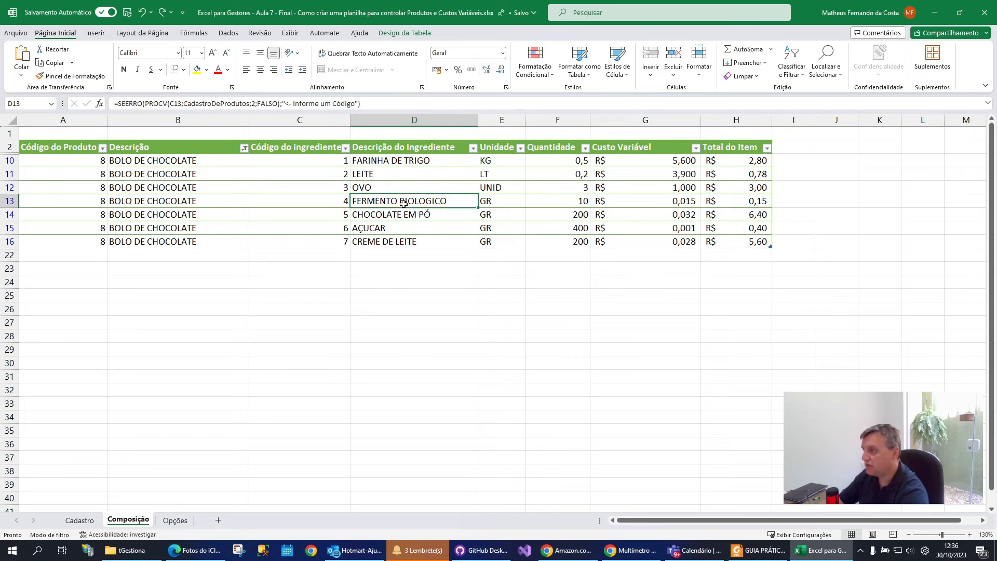
click(754, 202)
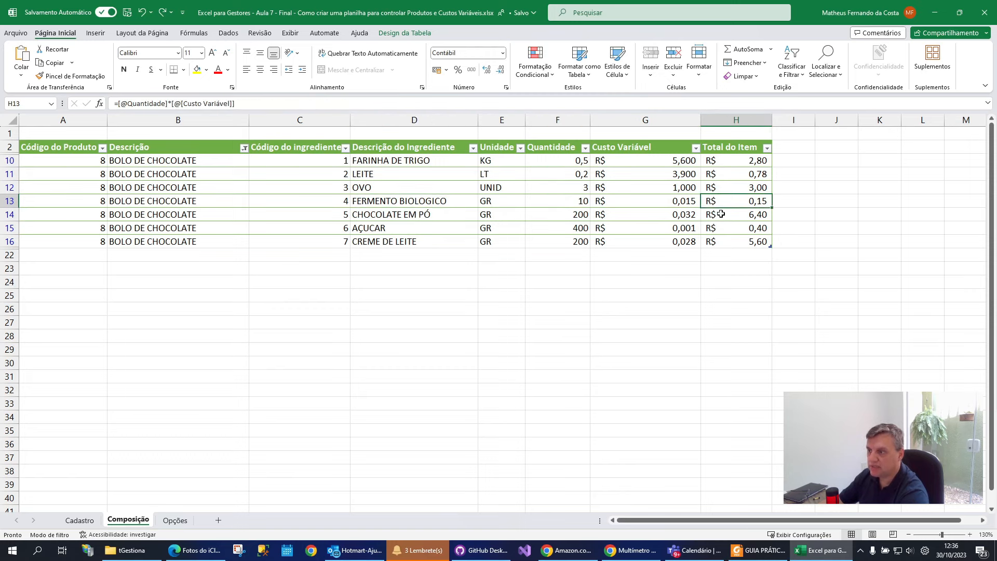
click(405, 214)
click(574, 223)
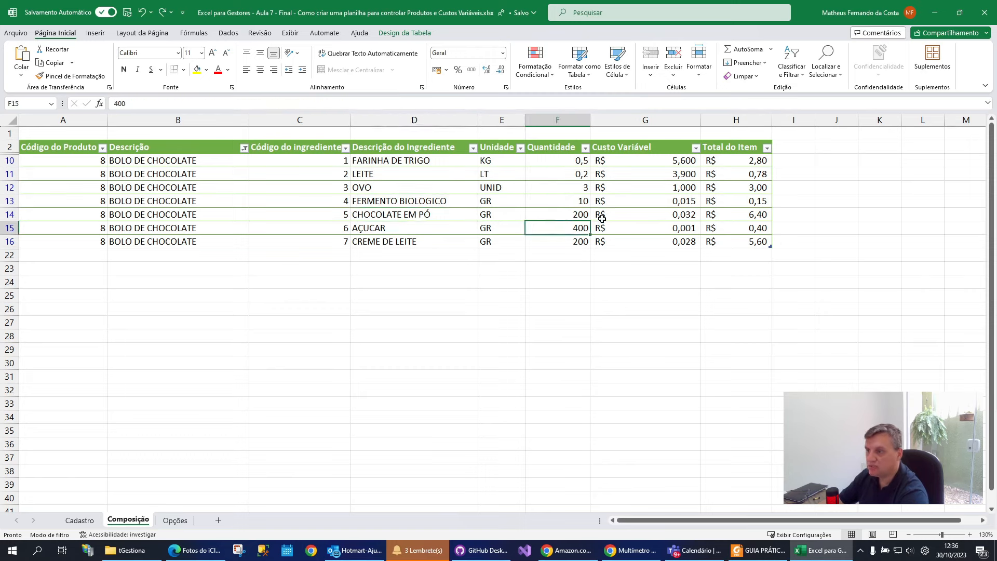
click(763, 210)
click(410, 228)
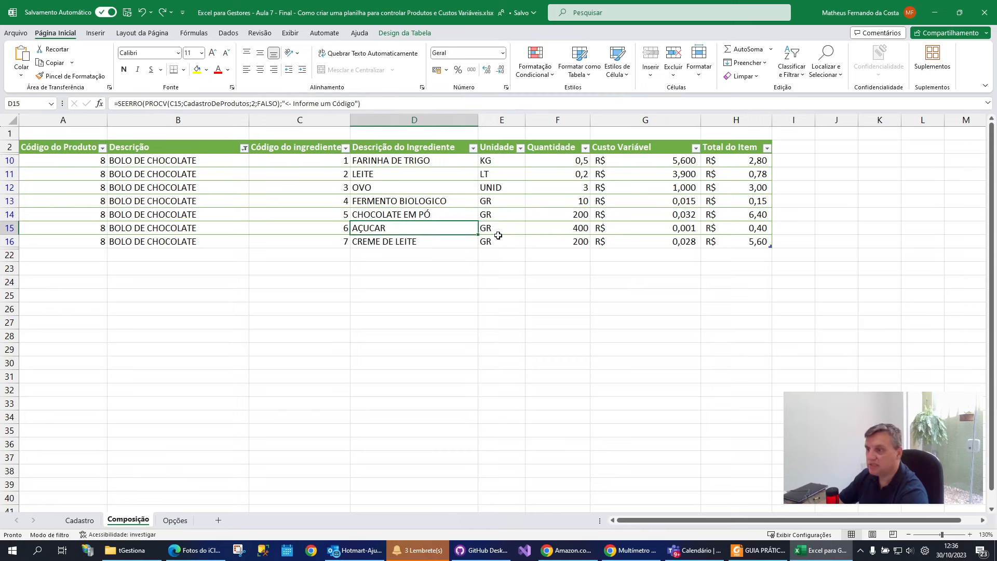
click(758, 243)
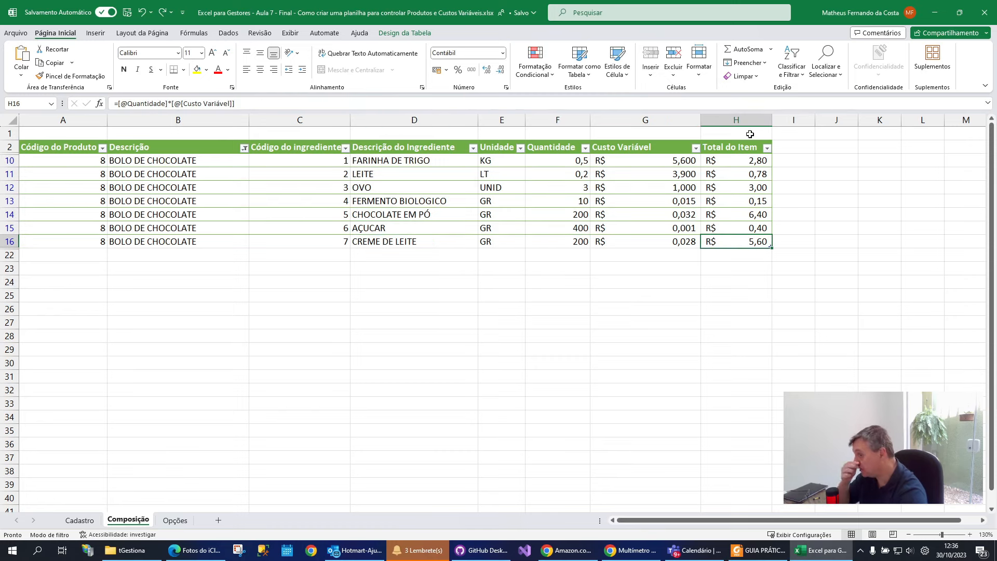
Check the sum of all Total do Item values for BOLO DE CHOCOLATE in the Composição sheet
drag(753, 160, 746, 239)
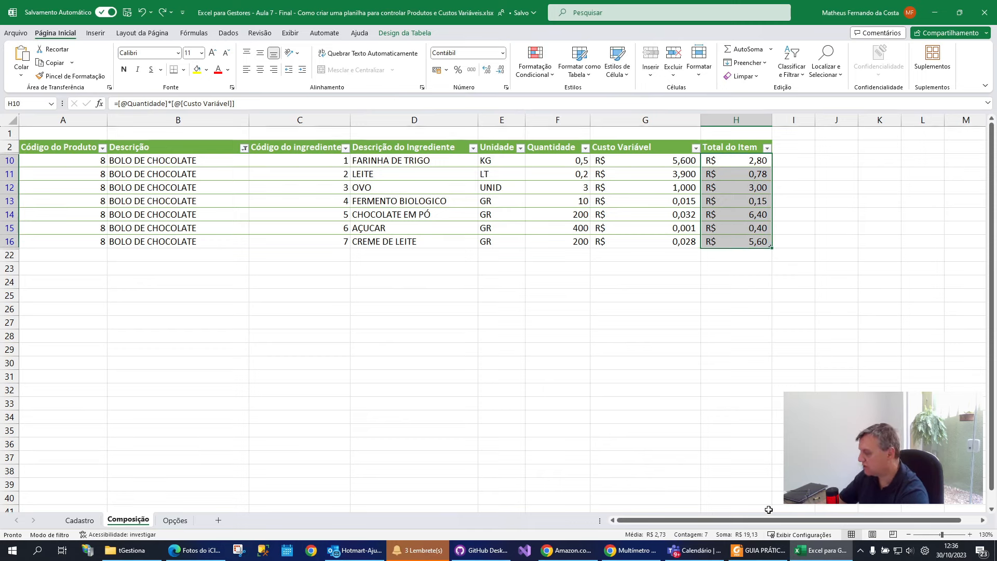
drag(759, 524, 763, 467)
key(Escape)
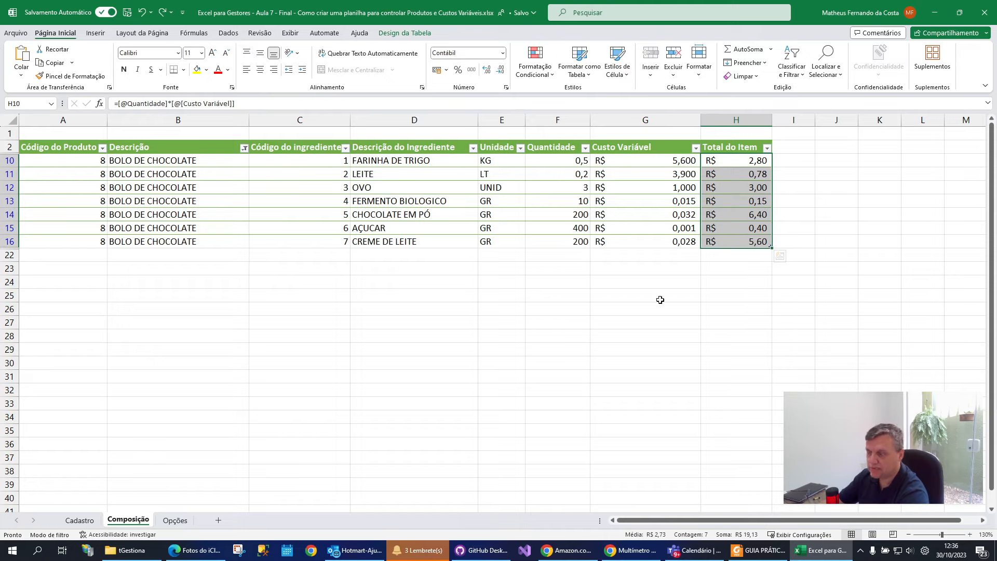
click(339, 253)
Inspect the Custo Composição value and formula of BOLO DE CHOCOLATE in the Cadastro sheet
click(82, 524)
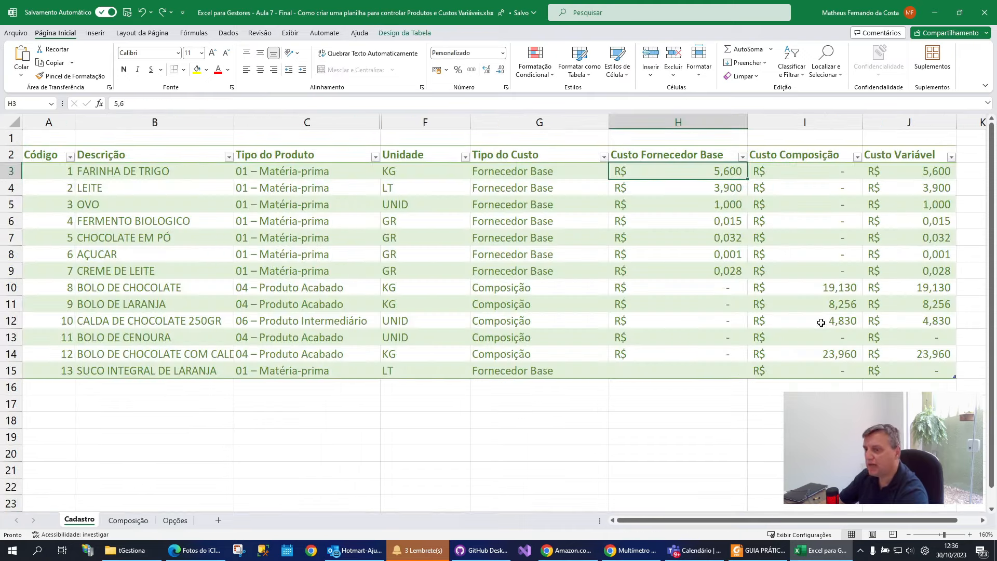
click(158, 285)
click(11, 287)
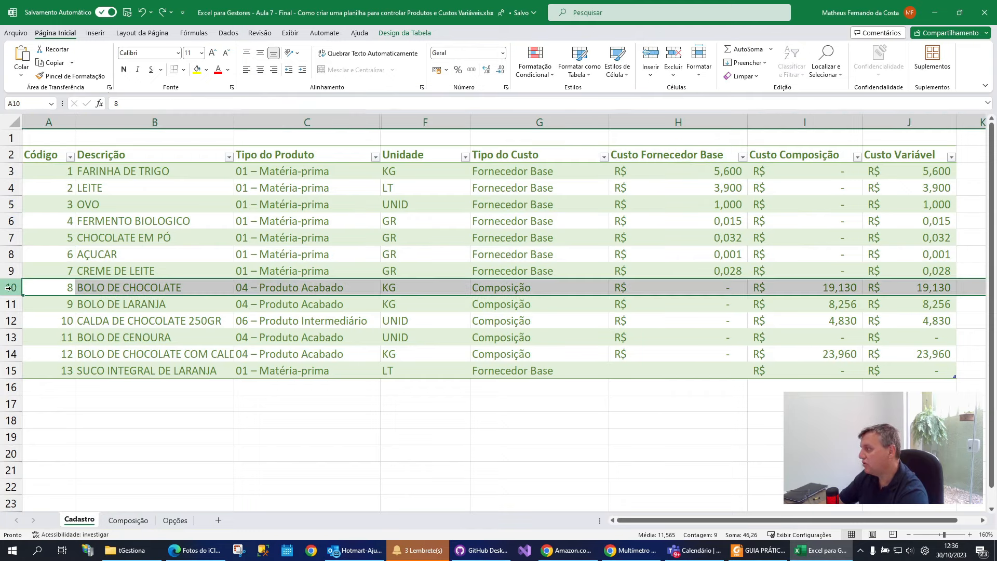
click(839, 291)
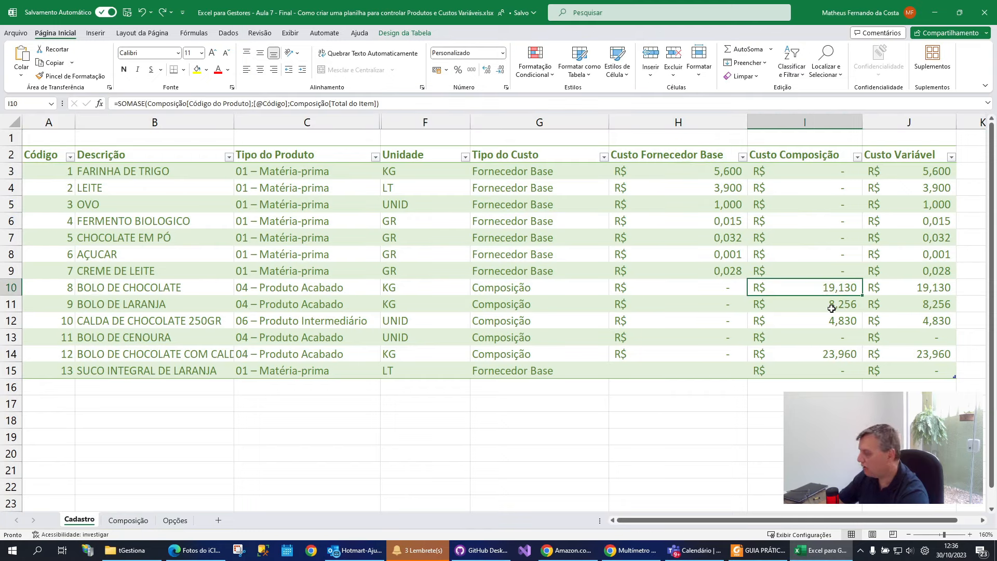
drag(842, 296, 811, 346)
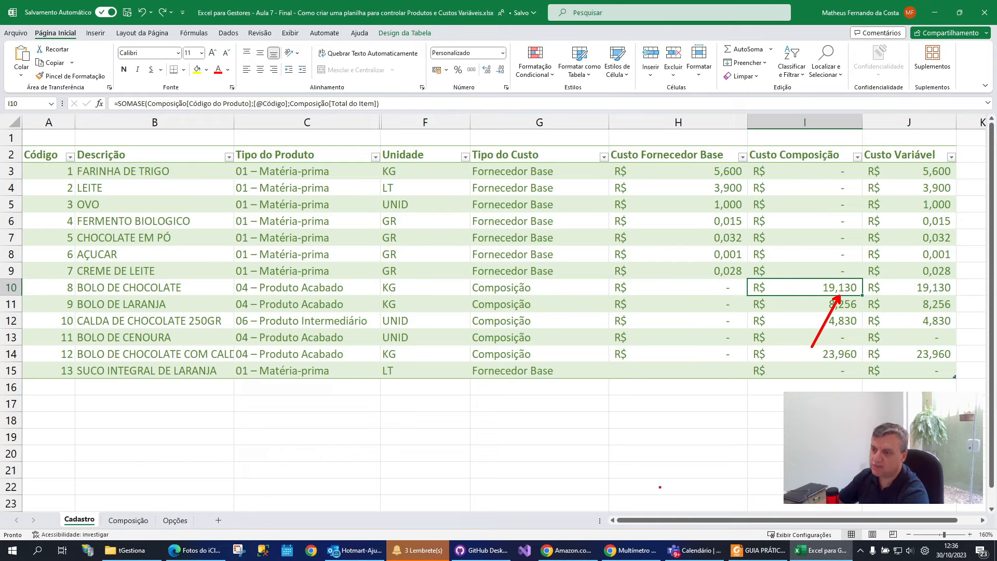
Set the base supplier cost of LEITE to 5 and check the composition cost of BOLO DE CHOCOLATE
click(726, 188)
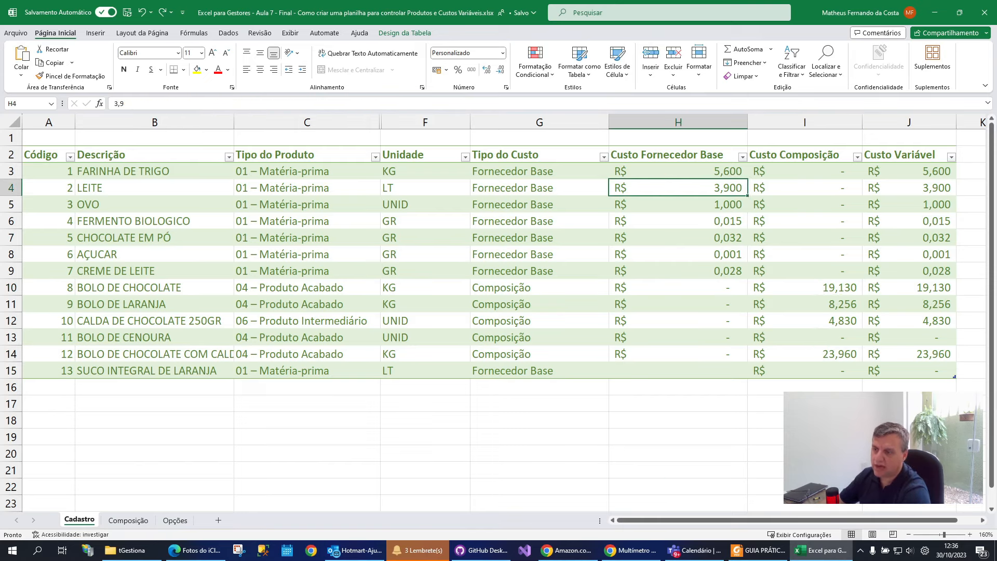
text(5)
key(Return)
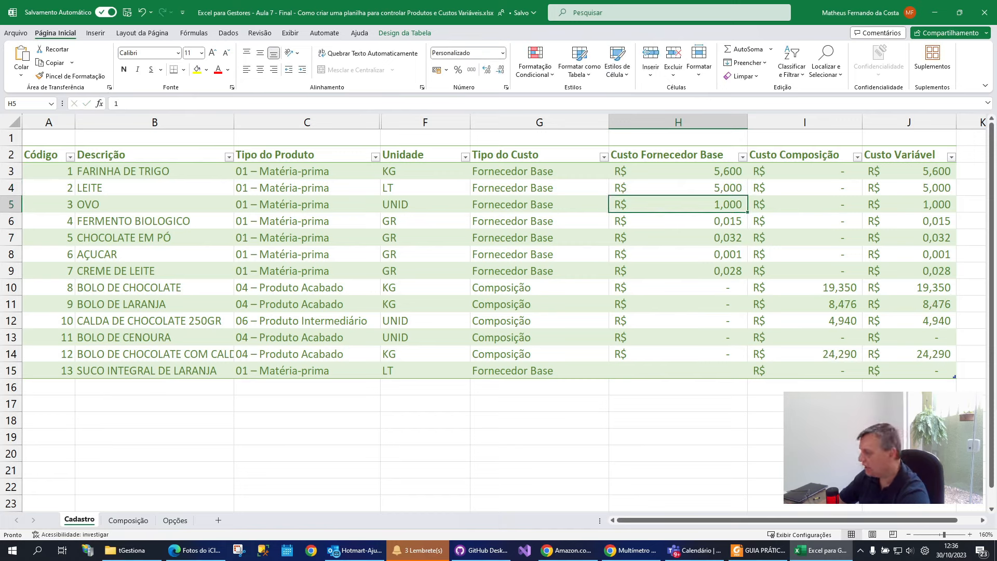
key(ctrl+2)
key(Escape)
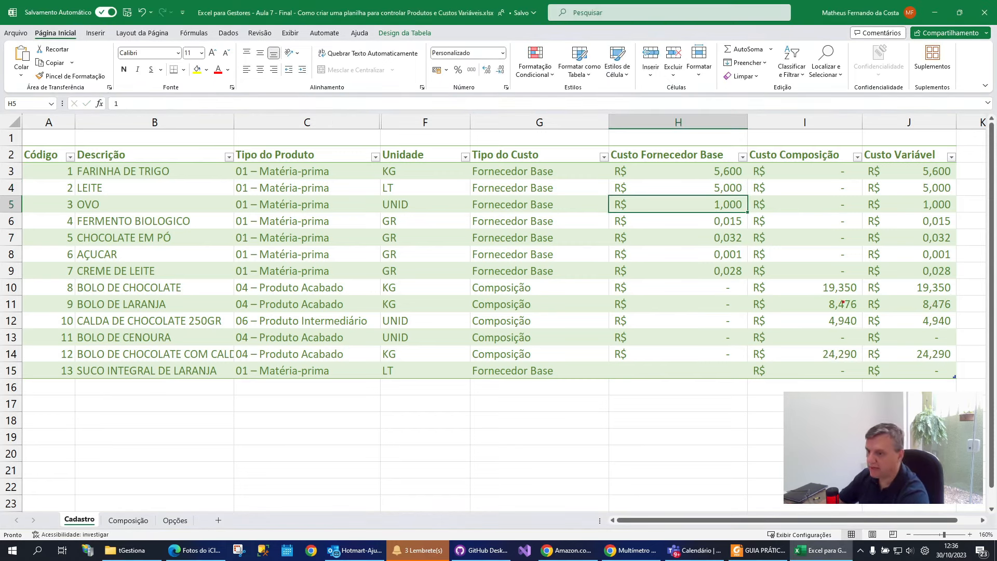
drag(853, 293, 884, 318)
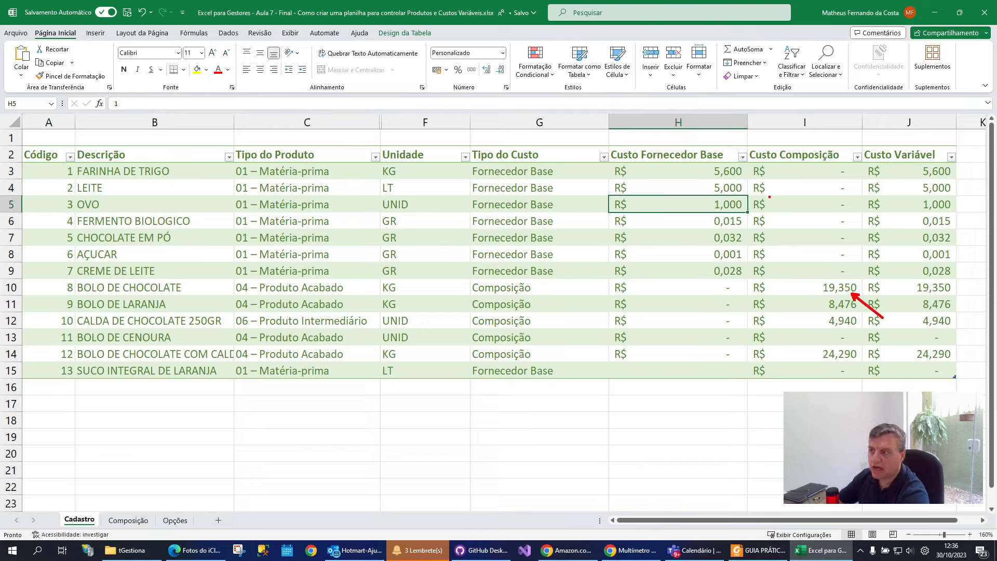
key(Escape)
Set the base supplier cost of FARINHA DE TRIGO to 8 and check the composition cost of BOLO DE CHOCOLATE
click(732, 176)
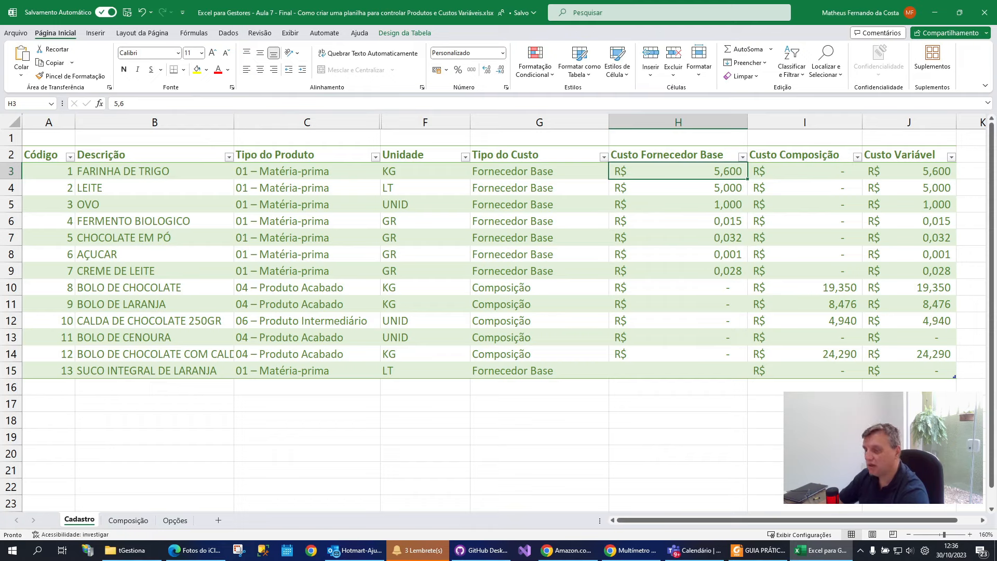
text(8)
key(Return)
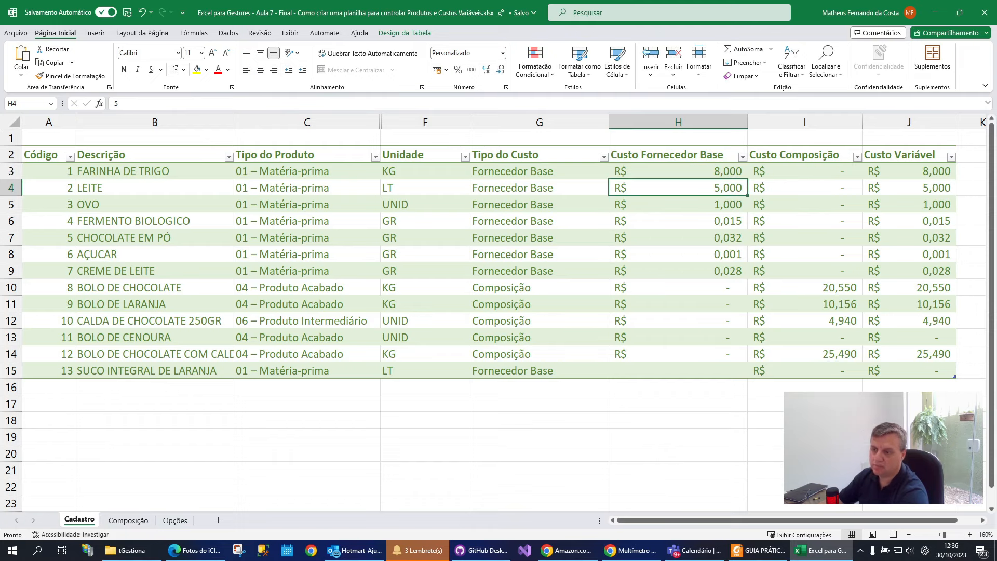
click(842, 289)
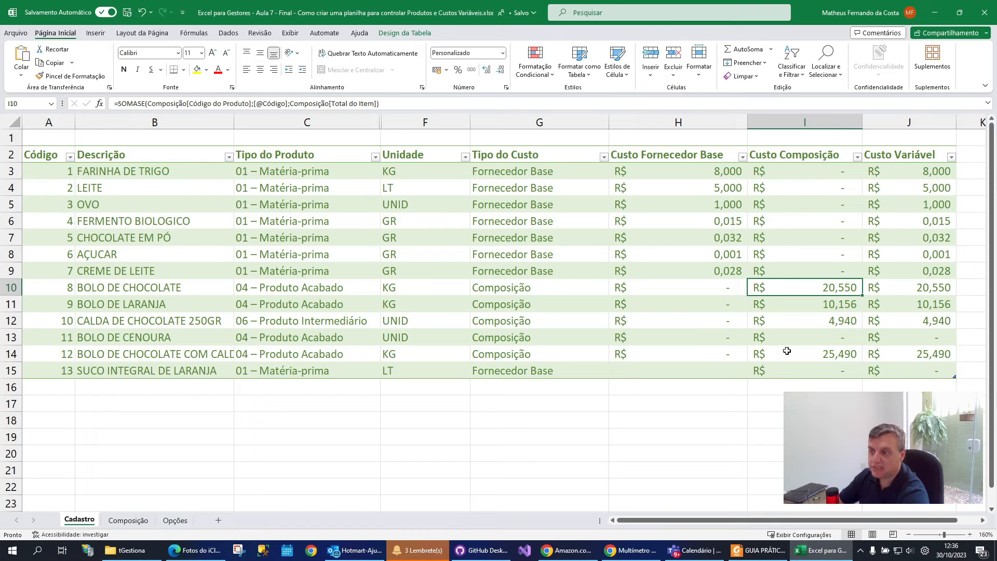